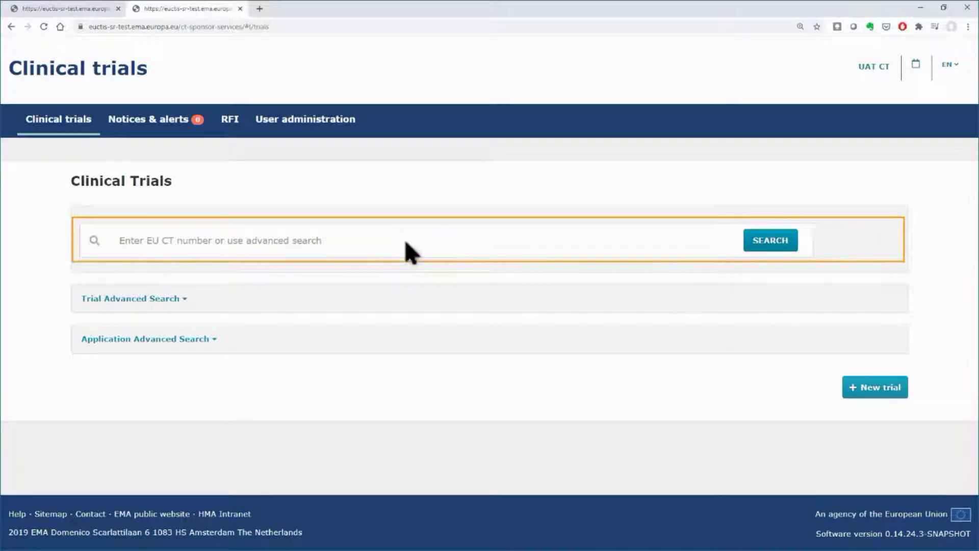
{"action": "type", "text": "2020-50115"}
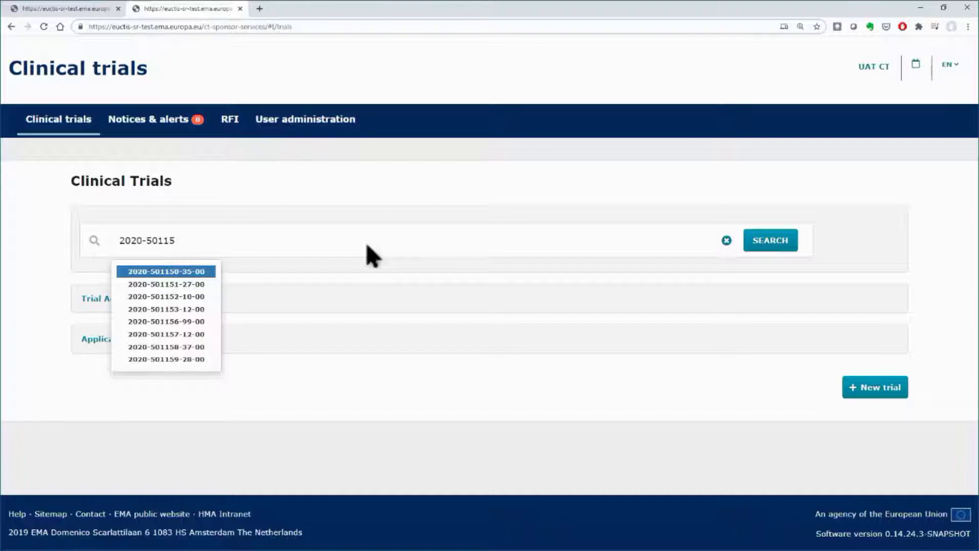
{"action": "left_click", "coordinate": [181, 322]}
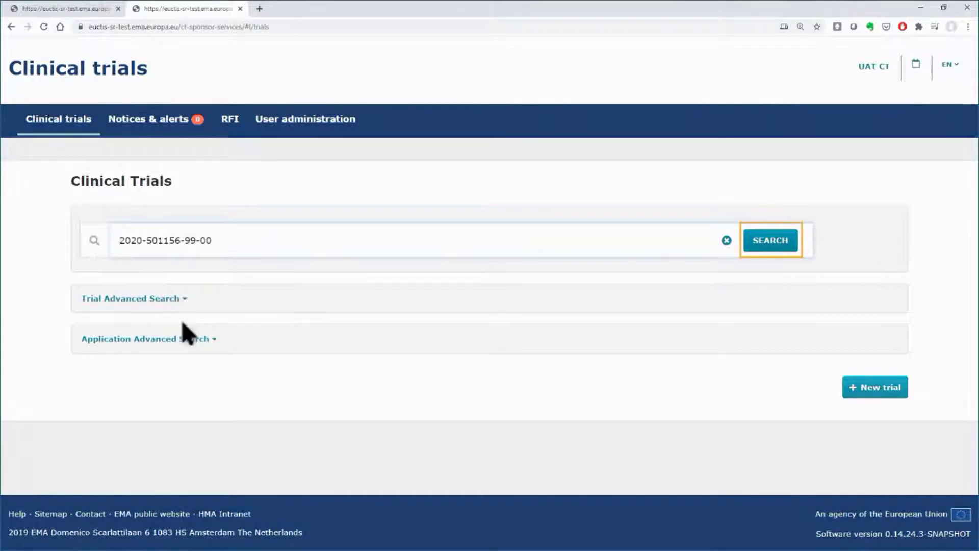
{"action": "left_click", "coordinate": [783, 251]}
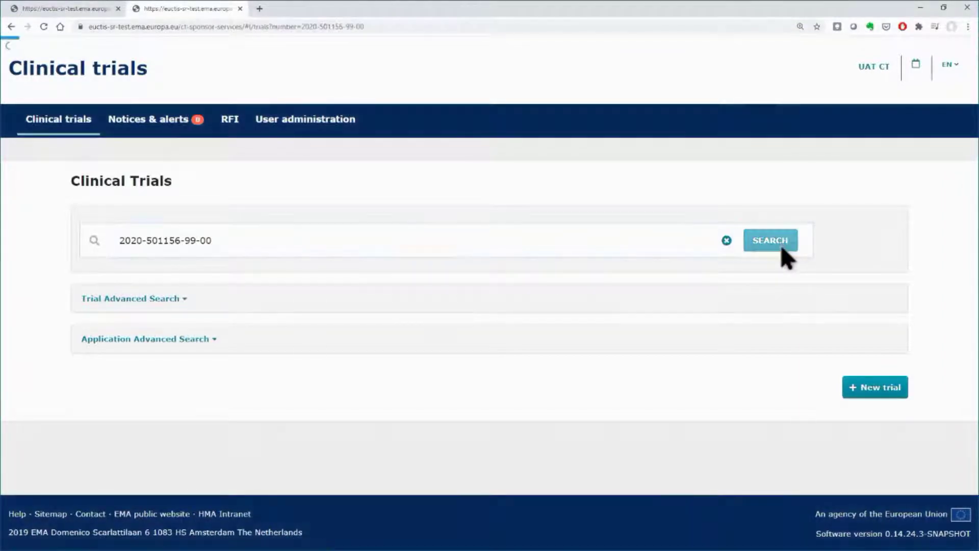
{"action": "scroll", "coordinate": [786, 258], "scroll_direction": "down", "scroll_amount": 5}
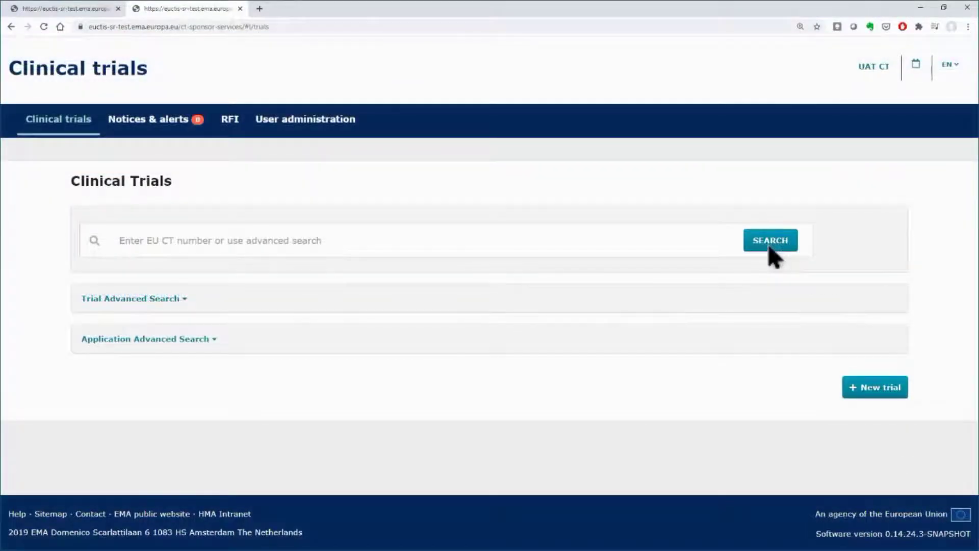
Step: Run an empty search and scroll through the four listed CTIS Training trials
{"action": "left_click", "coordinate": [770, 240]}
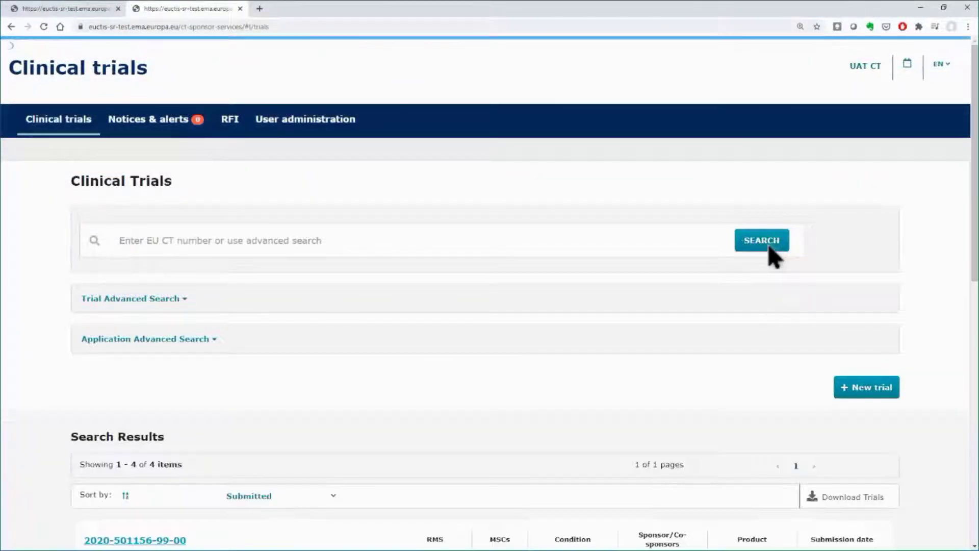
{"action": "scroll", "coordinate": [772, 255], "scroll_direction": "down", "scroll_amount": 2}
{"action": "scroll", "coordinate": [771, 255], "scroll_direction": "down", "scroll_amount": 4}
{"action": "scroll", "coordinate": [771, 255], "scroll_direction": "down", "scroll_amount": 1}
{"action": "scroll", "coordinate": [771, 255], "scroll_direction": "down", "scroll_amount": 1}
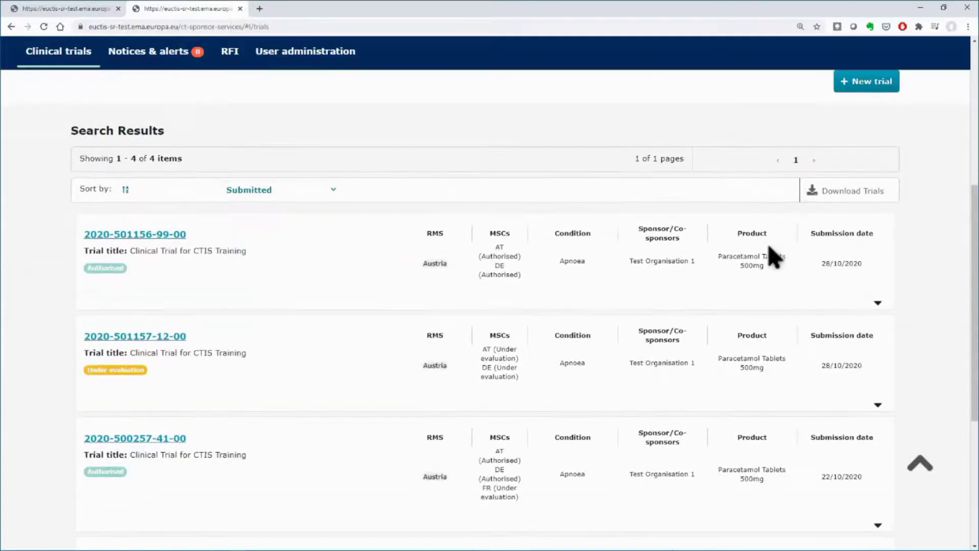
{"action": "scroll", "coordinate": [772, 255], "scroll_direction": "down", "scroll_amount": 1}
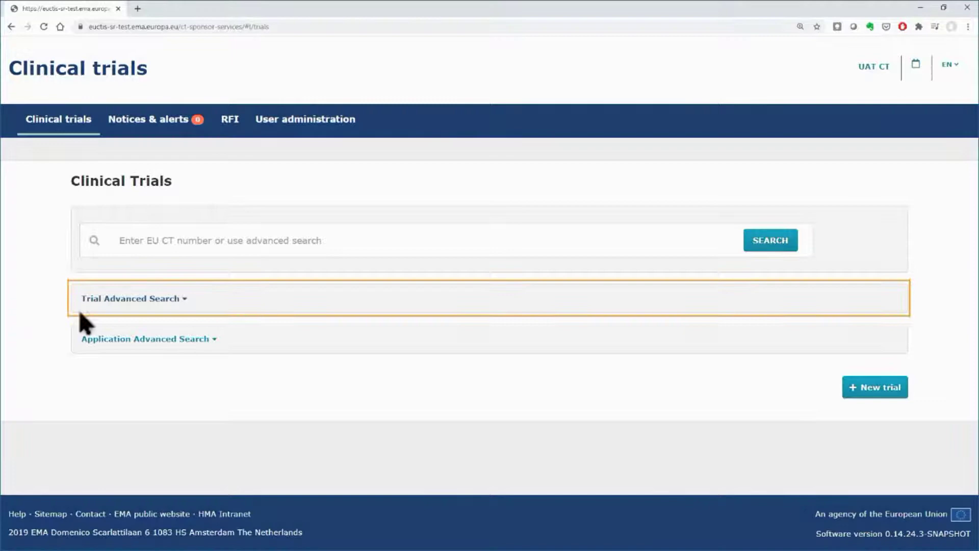
Step: Expand Trial Advanced Search and scroll down to view its empty filter fields
{"action": "left_click", "coordinate": [182, 306]}
{"action": "scroll", "coordinate": [186, 305], "scroll_direction": "down", "scroll_amount": 3}
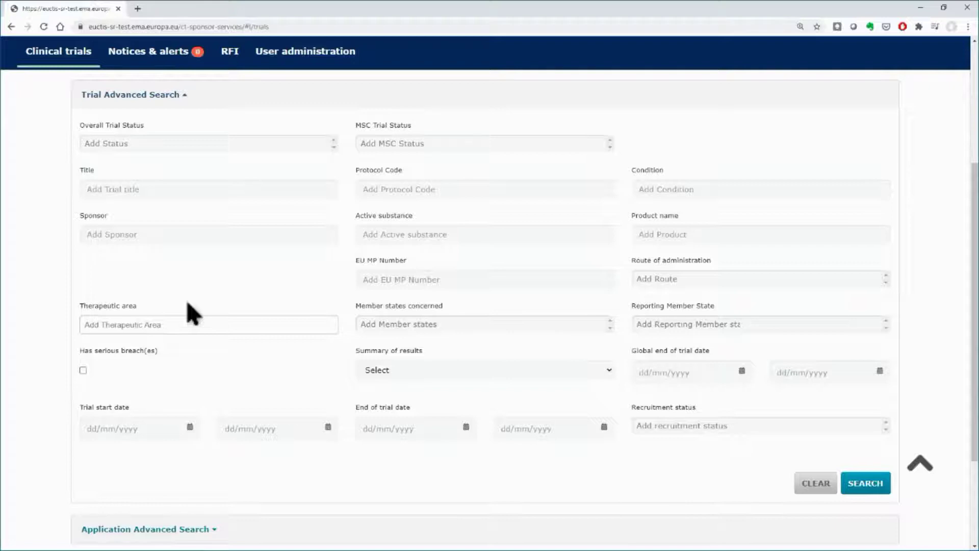
Step: Search for trials with France as member state concerned and paracetamol as active substance
{"action": "left_click", "coordinate": [391, 327]}
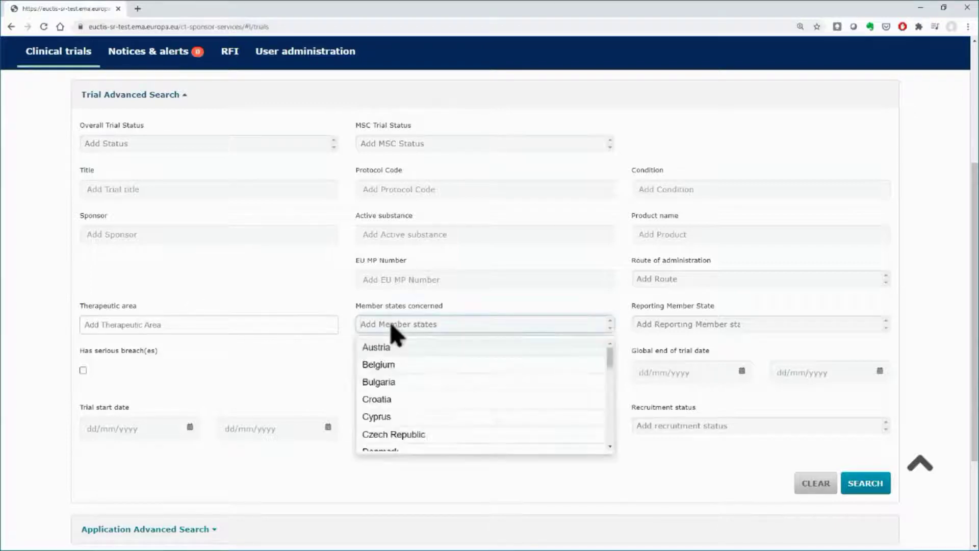
{"action": "scroll", "coordinate": [419, 361], "scroll_direction": "down", "scroll_amount": 1}
{"action": "scroll", "coordinate": [420, 362], "scroll_direction": "down", "scroll_amount": 2}
{"action": "scroll", "coordinate": [410, 366], "scroll_direction": "down", "scroll_amount": 1}
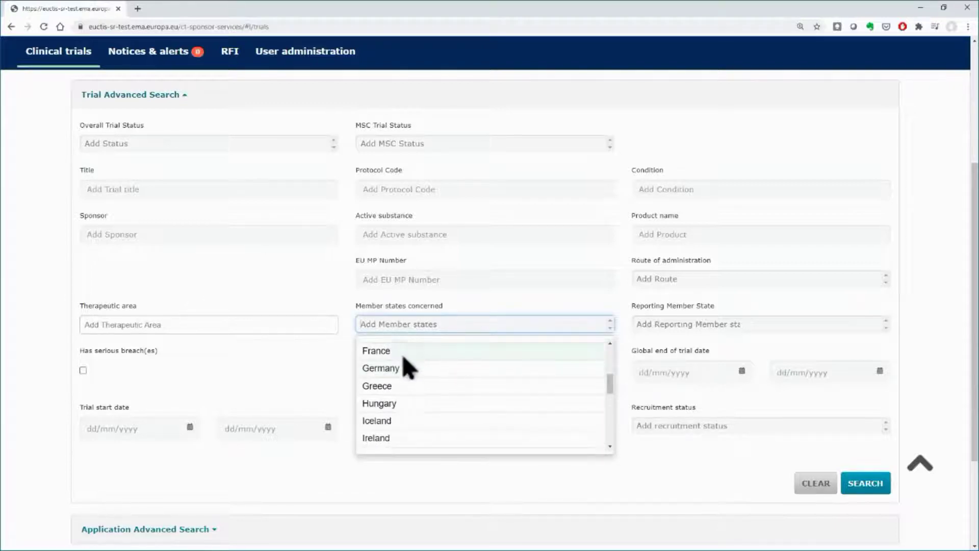
{"action": "left_click", "coordinate": [404, 356]}
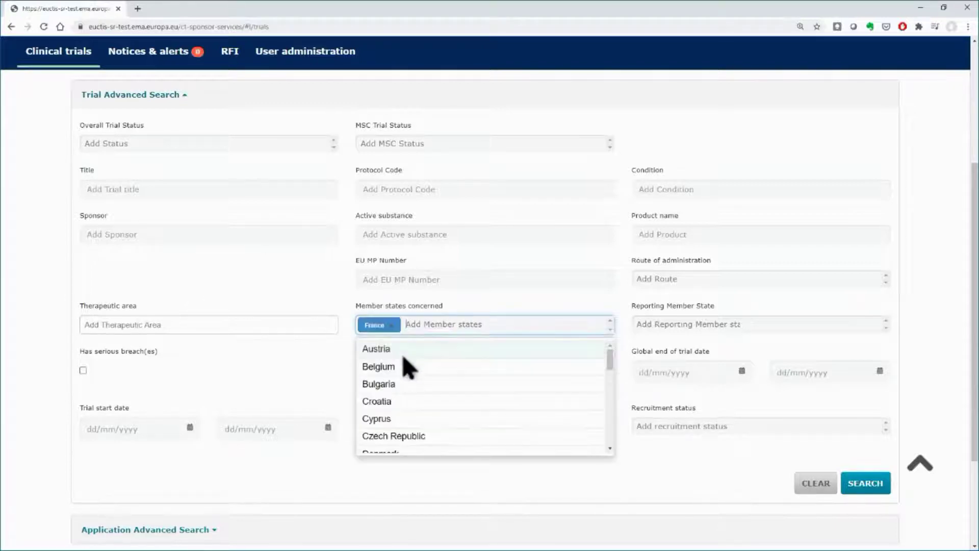
{"action": "left_click", "coordinate": [417, 236]}
{"action": "left_click", "coordinate": [403, 258]}
{"action": "type", "text": "paracetamol"}
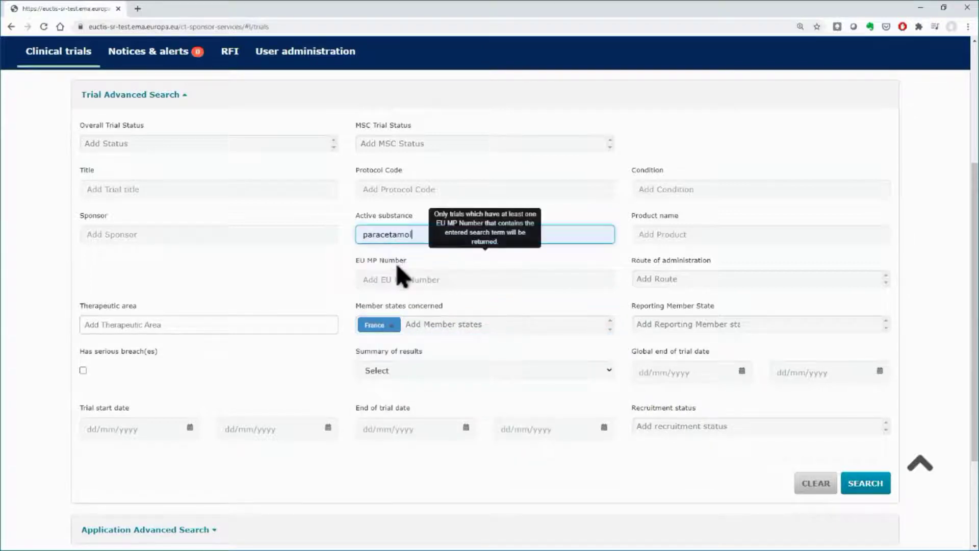
{"action": "left_click", "coordinate": [864, 487]}
{"action": "scroll", "coordinate": [908, 489], "scroll_direction": "down", "scroll_amount": 4}
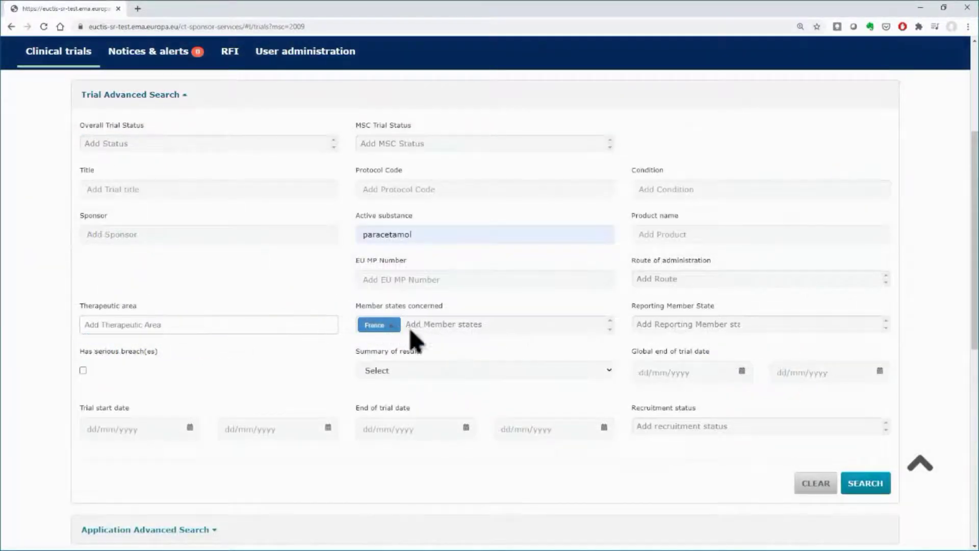
Step: Add Austria as a second member state and rerun the search, returning four trials
{"action": "left_click", "coordinate": [416, 330]}
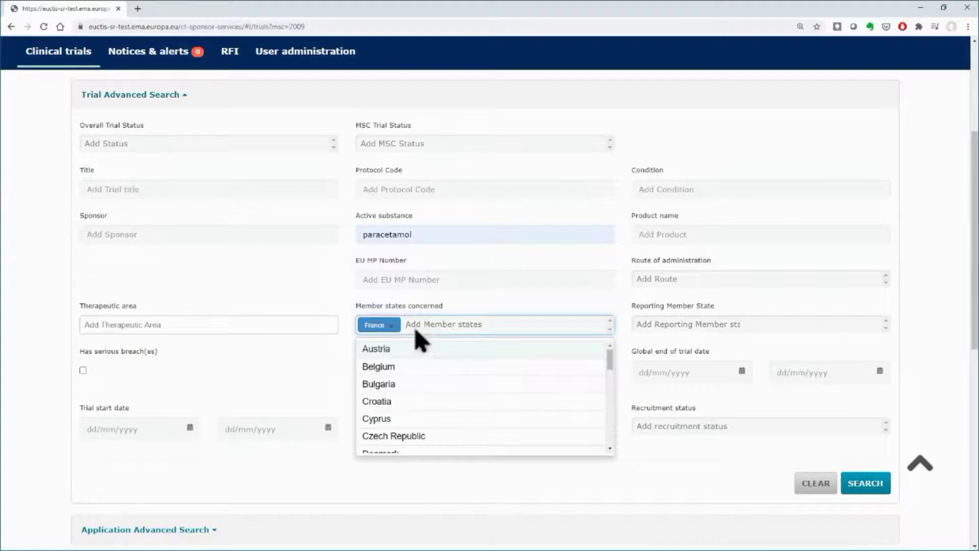
{"action": "left_click", "coordinate": [392, 349]}
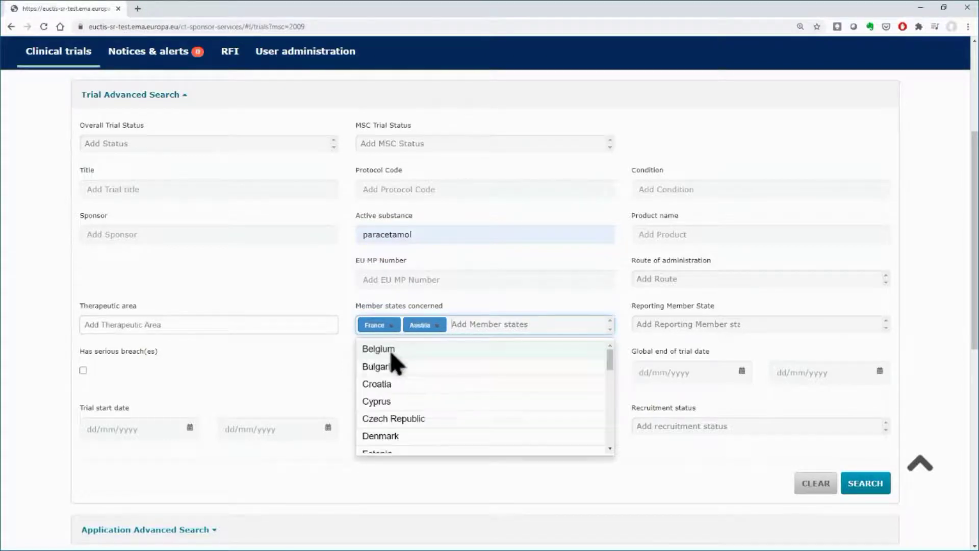
{"action": "left_click", "coordinate": [864, 484]}
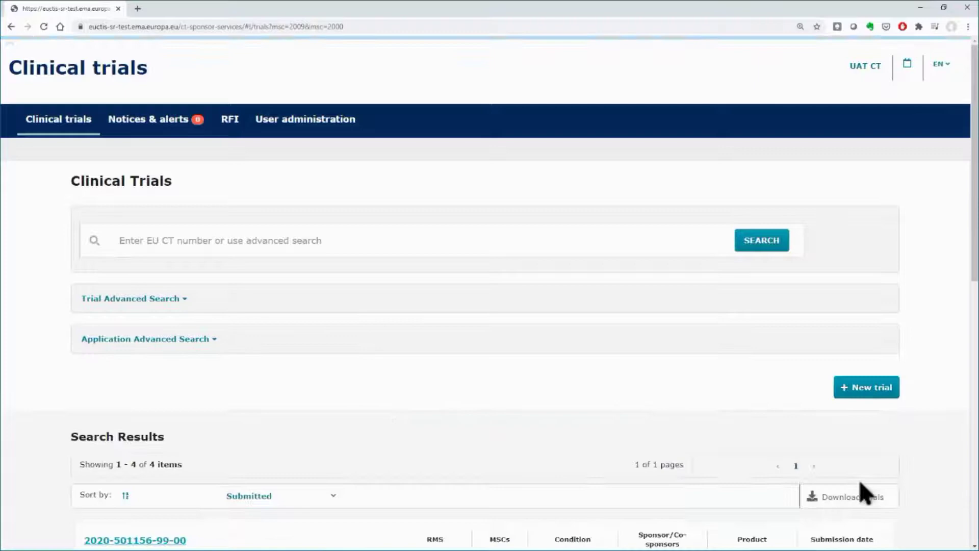
{"action": "scroll", "coordinate": [865, 492], "scroll_direction": "down", "scroll_amount": 1}
{"action": "scroll", "coordinate": [866, 492], "scroll_direction": "down", "scroll_amount": 4}
{"action": "scroll", "coordinate": [865, 492], "scroll_direction": "down", "scroll_amount": 3}
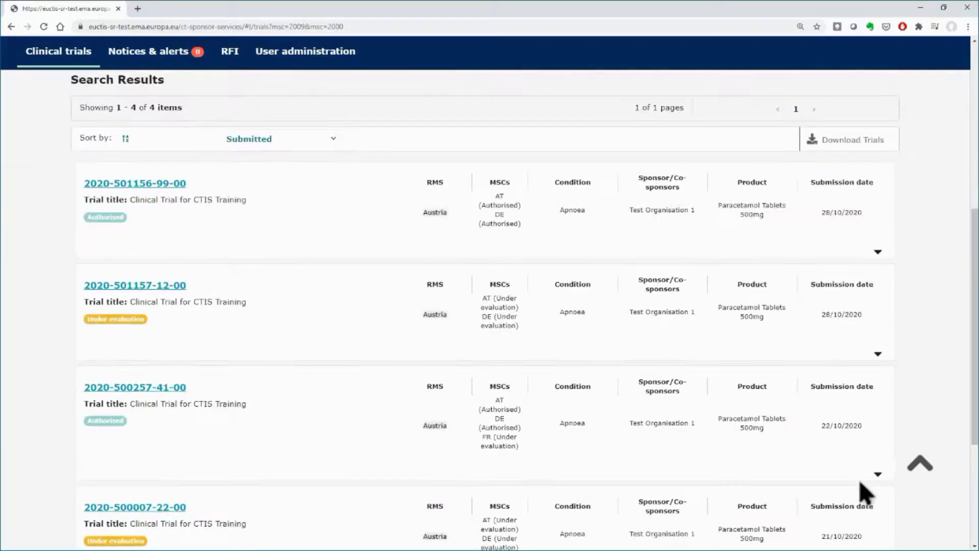
{"action": "scroll", "coordinate": [866, 492], "scroll_direction": "down", "scroll_amount": 1}
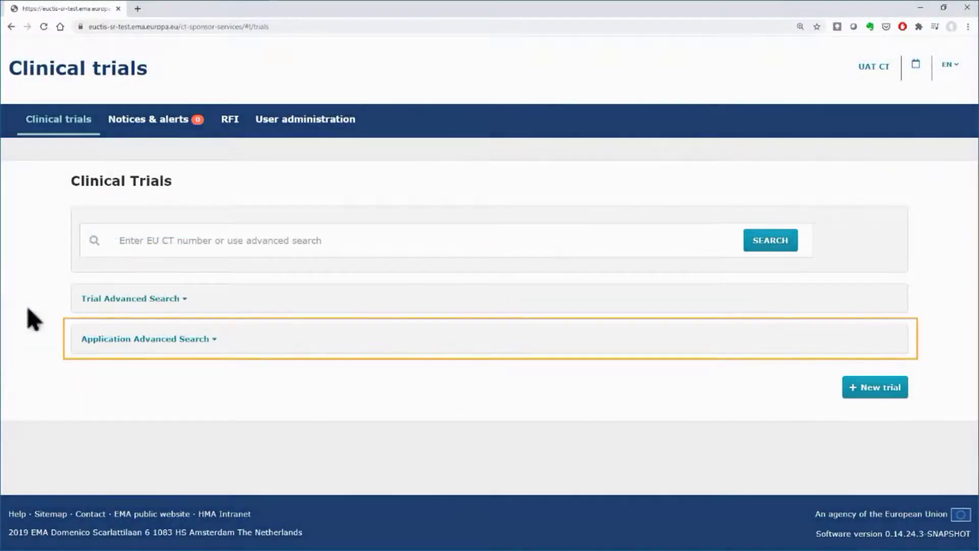
Step: Expand Application Advanced Search and run it, listing four paracetamol trials with Austria reporting
{"action": "left_click", "coordinate": [214, 341]}
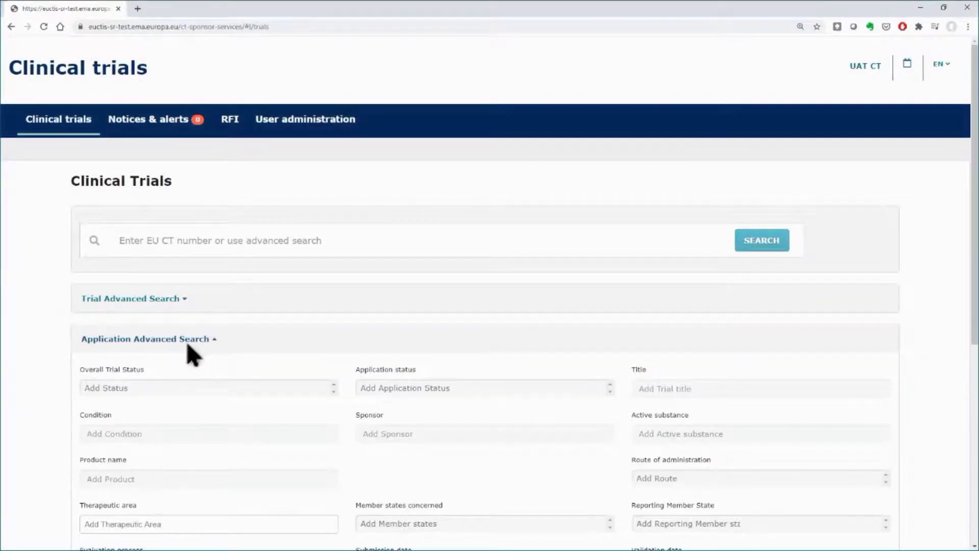
{"action": "scroll", "coordinate": [51, 363], "scroll_direction": "down", "scroll_amount": 3}
{"action": "scroll", "coordinate": [55, 366], "scroll_direction": "down", "scroll_amount": 1}
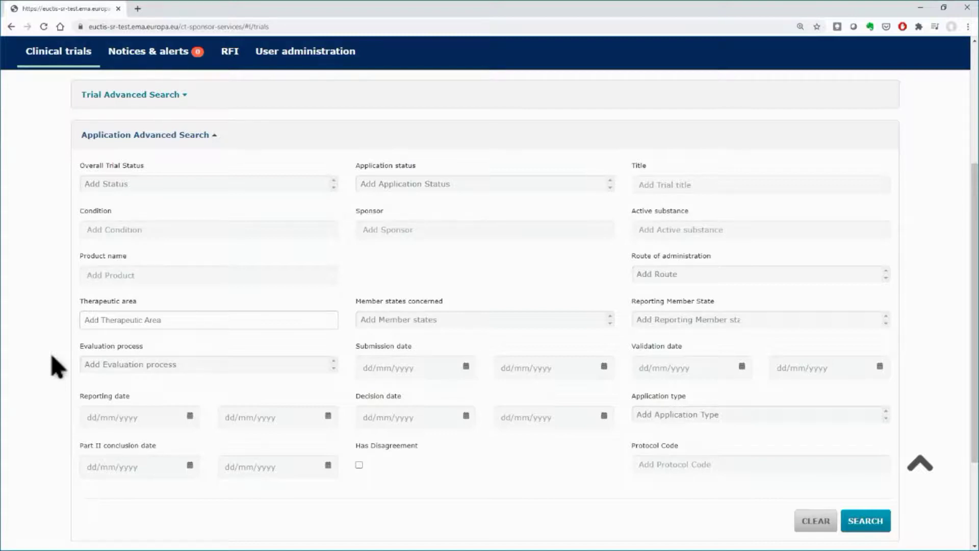
{"action": "key", "text": "Return"}
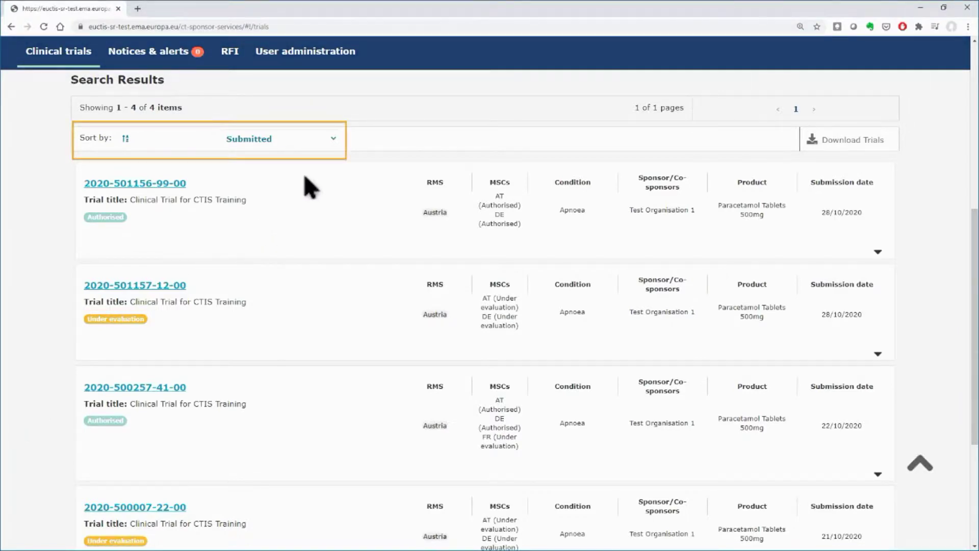
{"action": "left_click", "coordinate": [333, 142]}
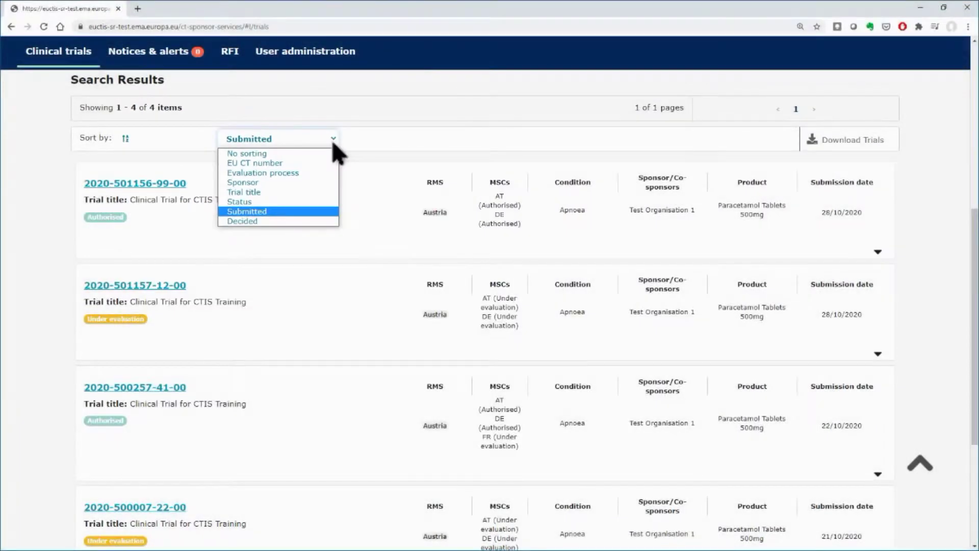
{"action": "left_click", "coordinate": [278, 221]}
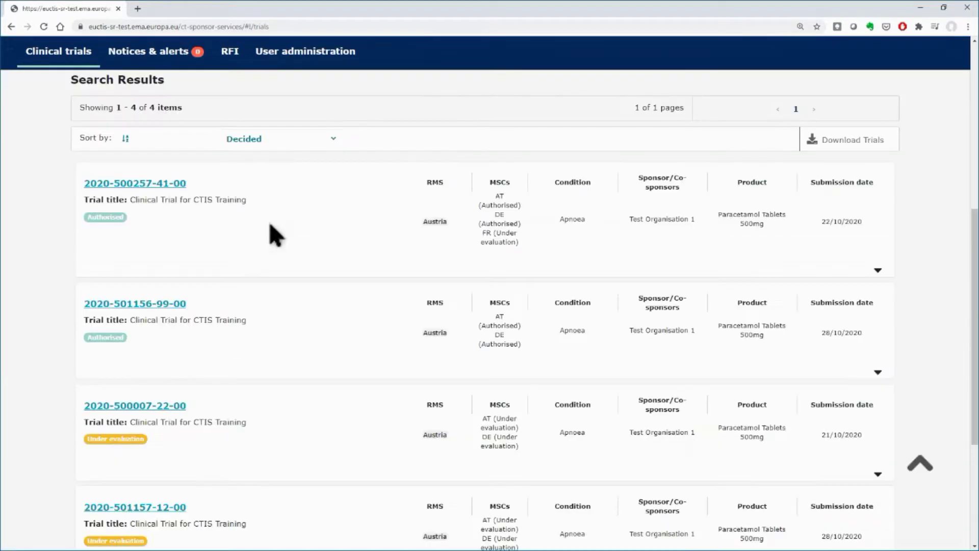